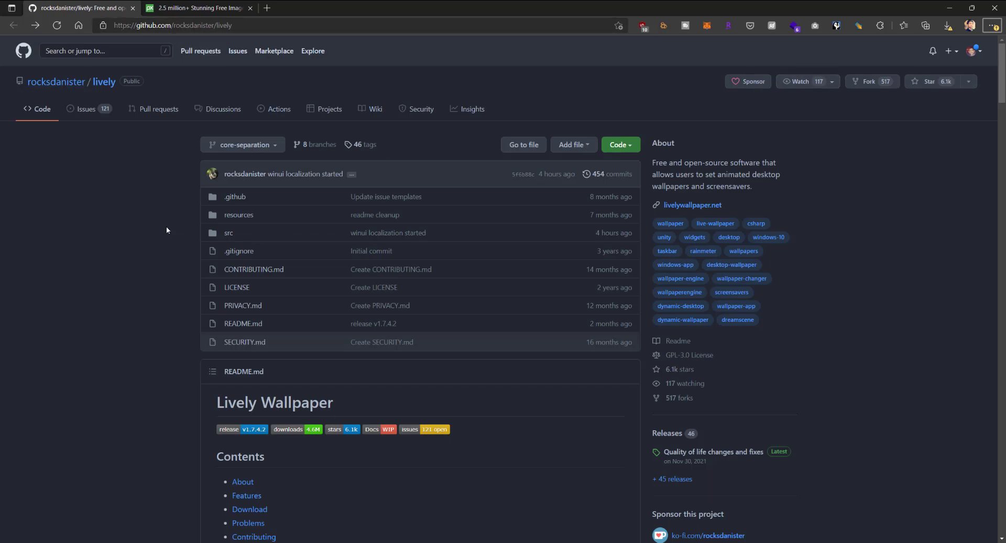
Jump to the README's Download section listing v1.7.4.2 installer and Microsoft Store options.
{"action": "scroll", "coordinate": [155, 232], "scroll_direction": "down", "scroll_amount": 4}
{"action": "scroll", "coordinate": [150, 259], "scroll_direction": "down", "scroll_amount": 6}
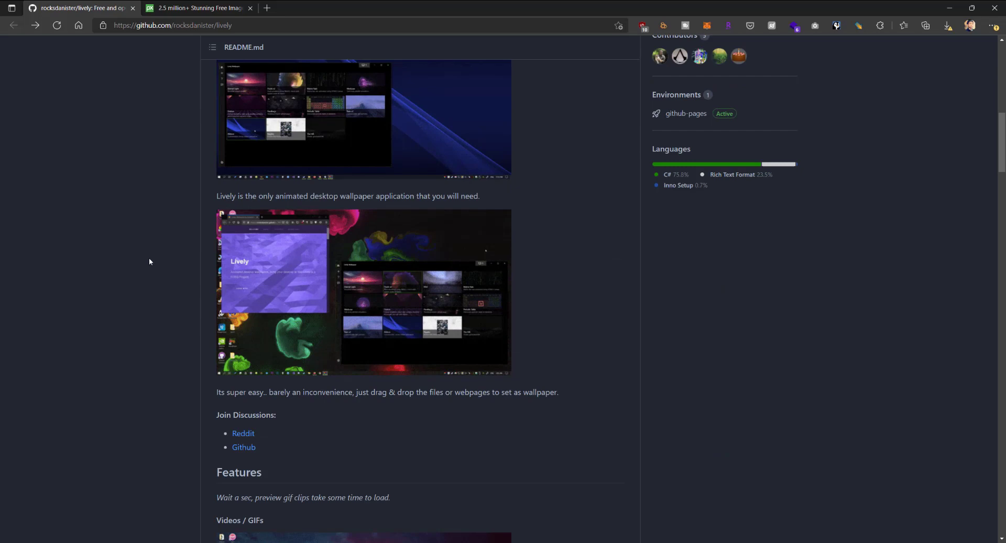
{"action": "scroll", "coordinate": [149, 260], "scroll_direction": "up", "scroll_amount": 1}
{"action": "scroll", "coordinate": [149, 260], "scroll_direction": "up", "scroll_amount": 5}
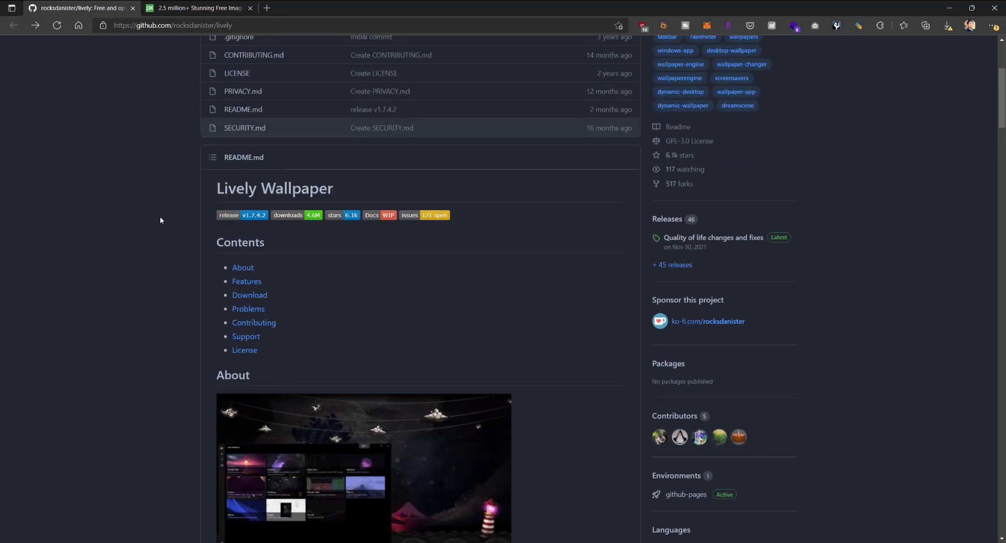
{"action": "left_click", "coordinate": [256, 294]}
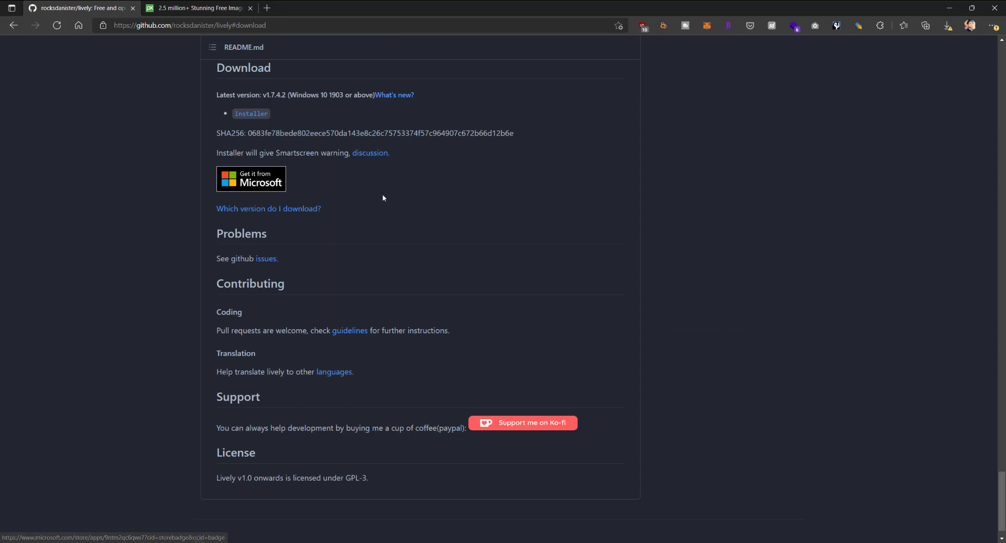
{"action": "scroll", "coordinate": [382, 199], "scroll_direction": "up", "scroll_amount": 4}
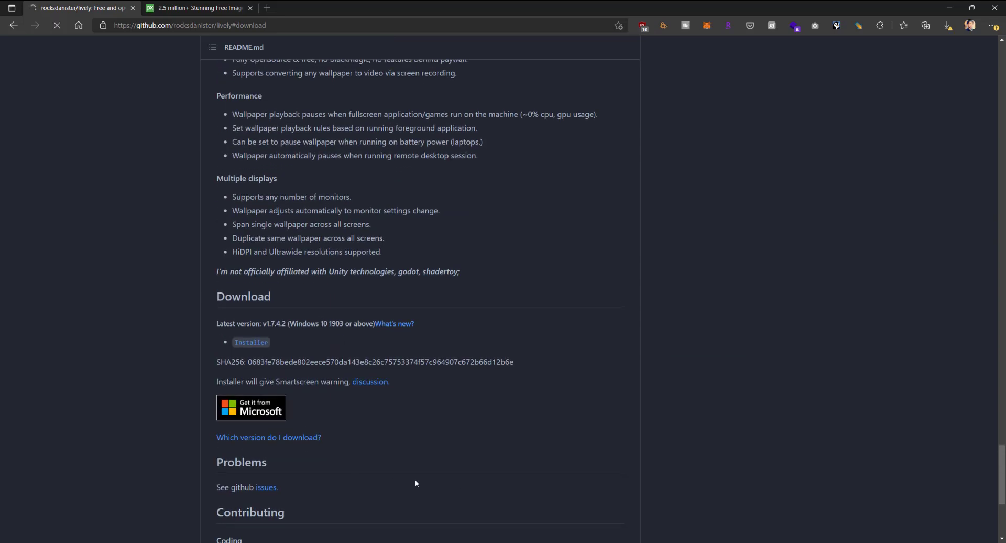
Launch the owned Lively Wallpaper from its Microsoft Store listing, then minimize the Store.
{"action": "left_click", "coordinate": [270, 411]}
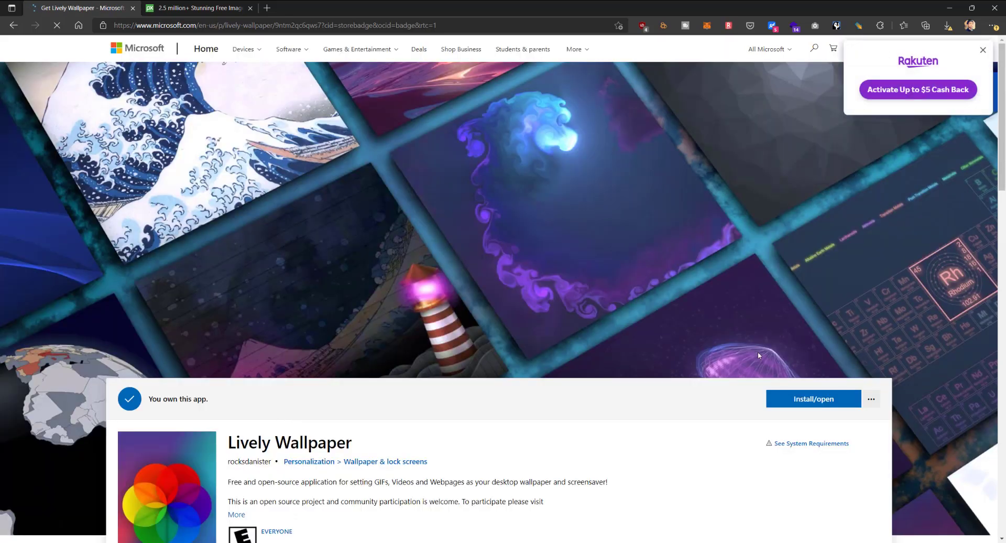
{"action": "left_click", "coordinate": [796, 400]}
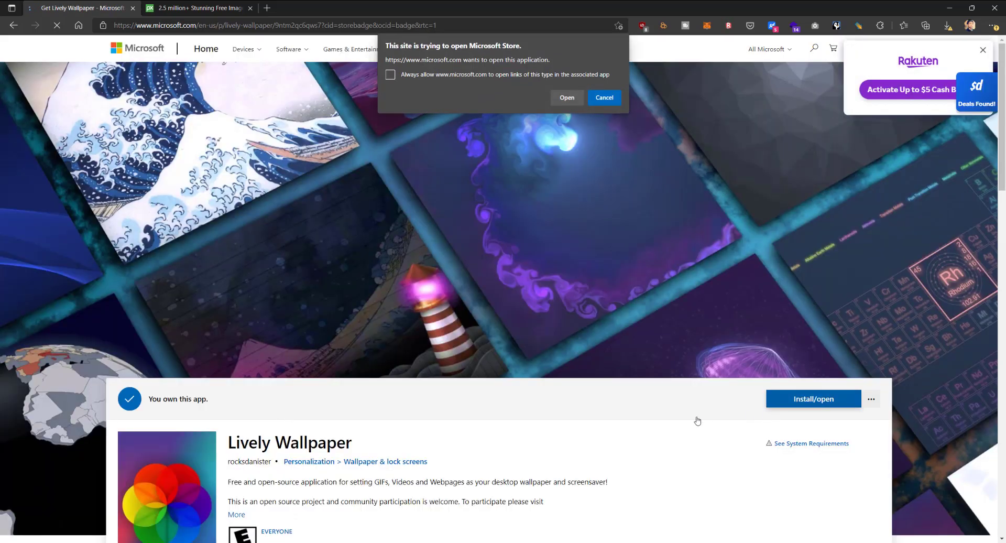
{"action": "left_click", "coordinate": [567, 98]}
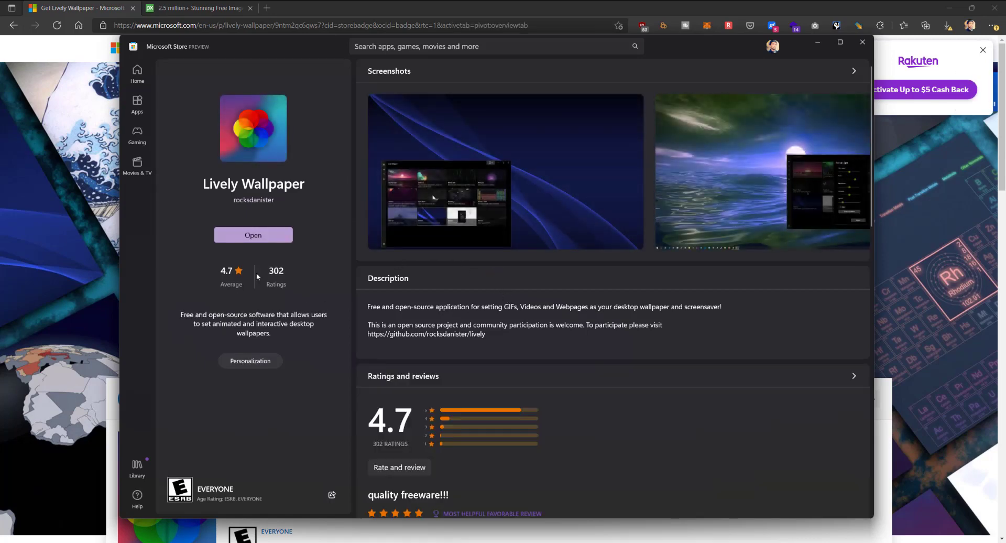
{"action": "left_click", "coordinate": [252, 236]}
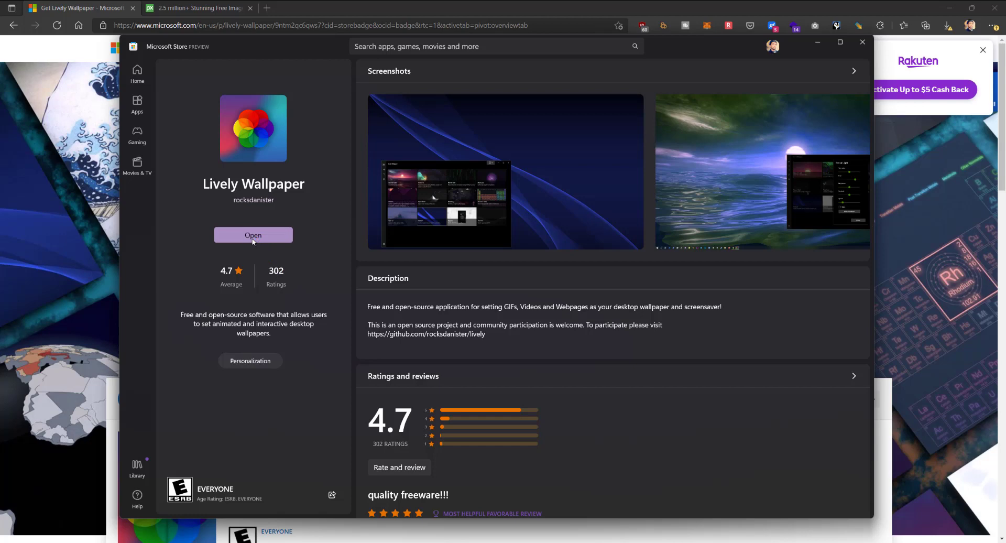
{"action": "left_click", "coordinate": [816, 47]}
Minimize the browser and slide the Lively library window almost off the right edge.
{"action": "left_click_drag", "start_coordinate": [551, 141], "coordinate": [708, 111]}
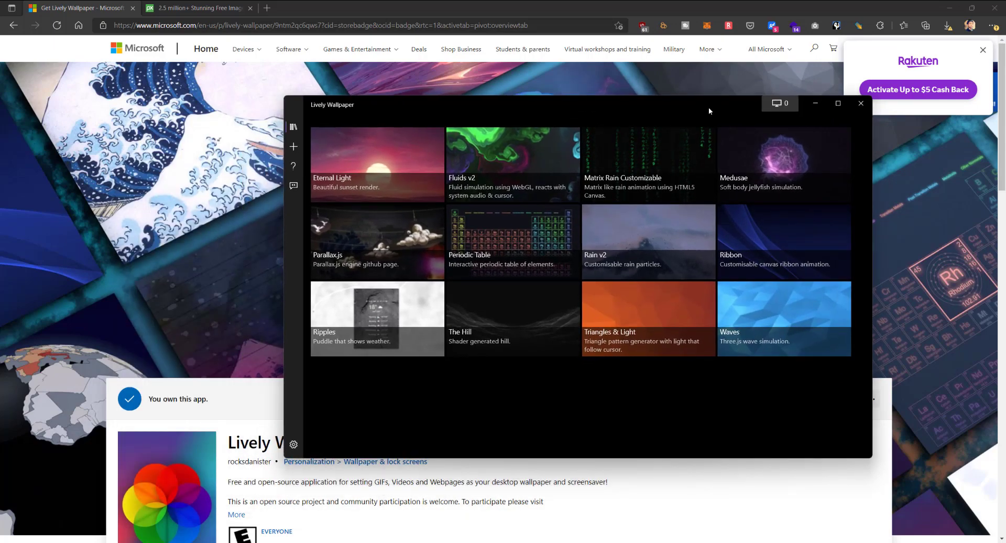
{"action": "left_click", "coordinate": [948, 8]}
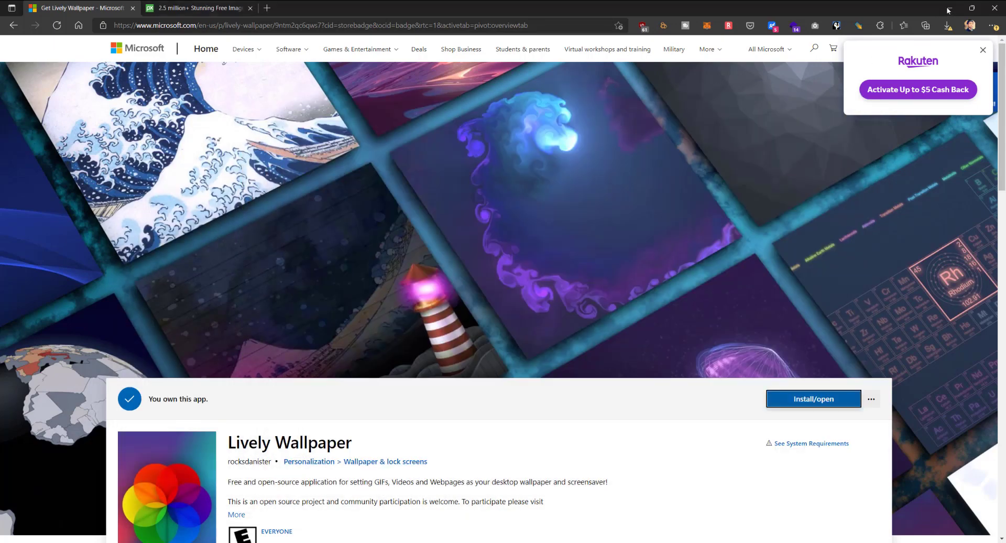
{"action": "left_click_drag", "start_coordinate": [597, 114], "coordinate": [620, 102]}
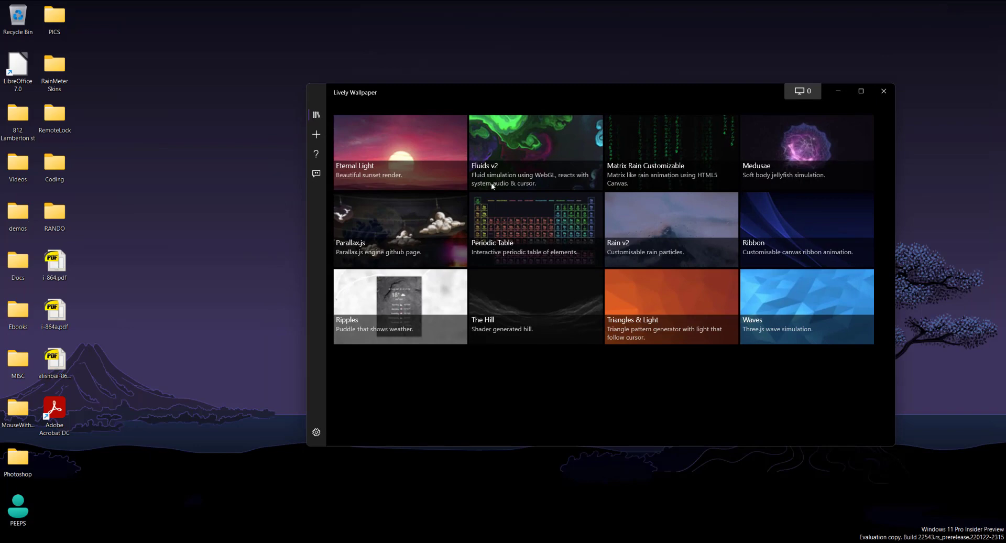
{"action": "mouse_move", "coordinate": [460, 95]}
{"action": "left_mouse_down"}
{"action": "mouse_move", "coordinate": [504, 144]}
{"action": "mouse_move", "coordinate": [503, 79]}
{"action": "left_mouse_up"}
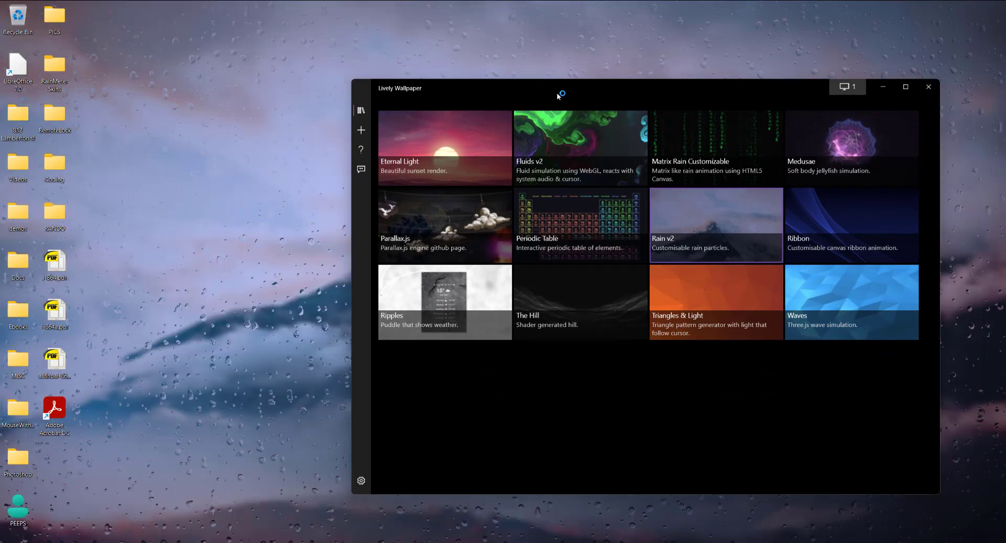
{"action": "left_click_drag", "start_coordinate": [558, 94], "coordinate": [746, 102]}
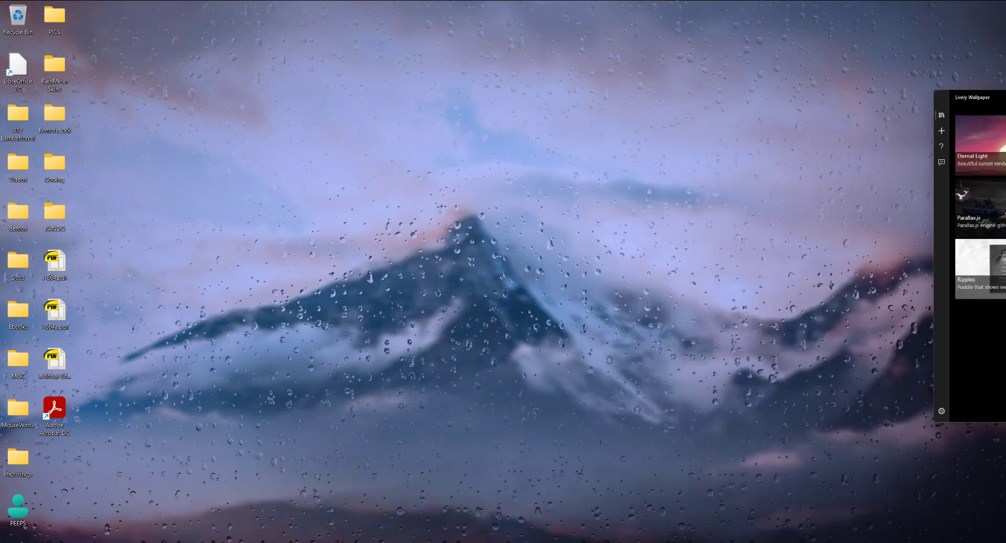
{"action": "left_click_drag", "start_coordinate": [746, 102], "coordinate": [1005, 94]}
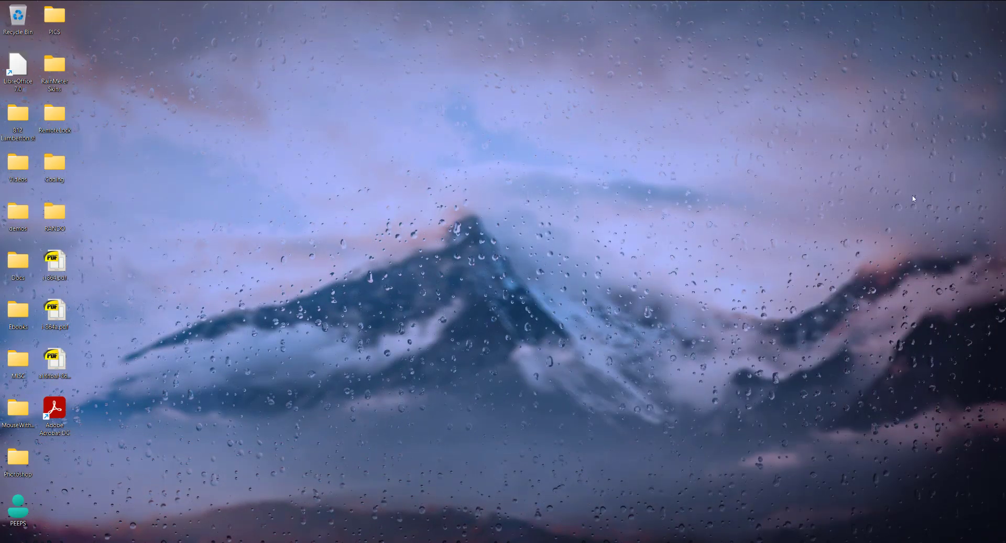
Drag across the screen with the Rain v2 rain-on-glass scene running as wallpaper.
{"action": "mouse_move", "coordinate": [762, 255]}
{"action": "left_mouse_down"}
{"action": "mouse_move", "coordinate": [774, 243]}
{"action": "mouse_move", "coordinate": [738, 285]}
{"action": "left_mouse_up"}
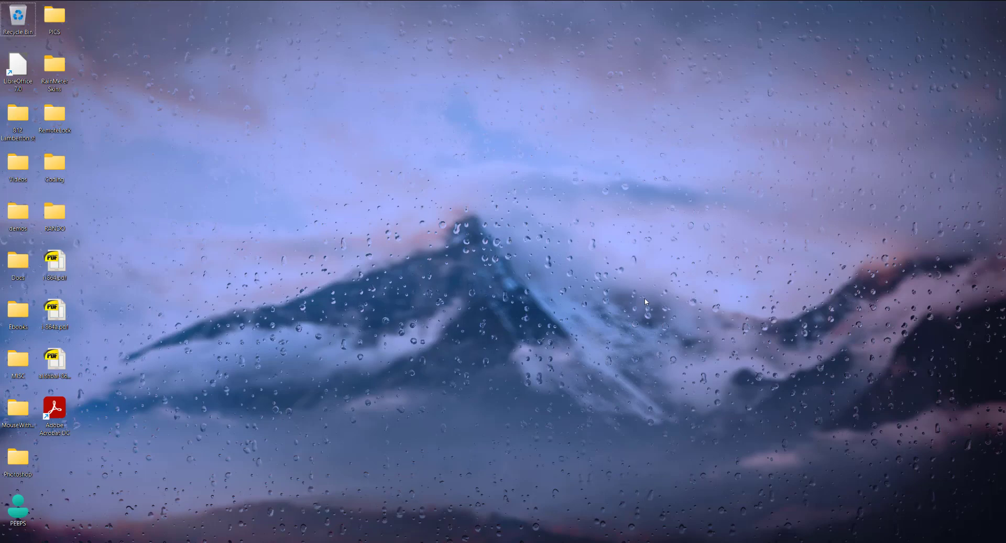
{"action": "left_click_drag", "start_coordinate": [640, 270], "coordinate": [578, 336]}
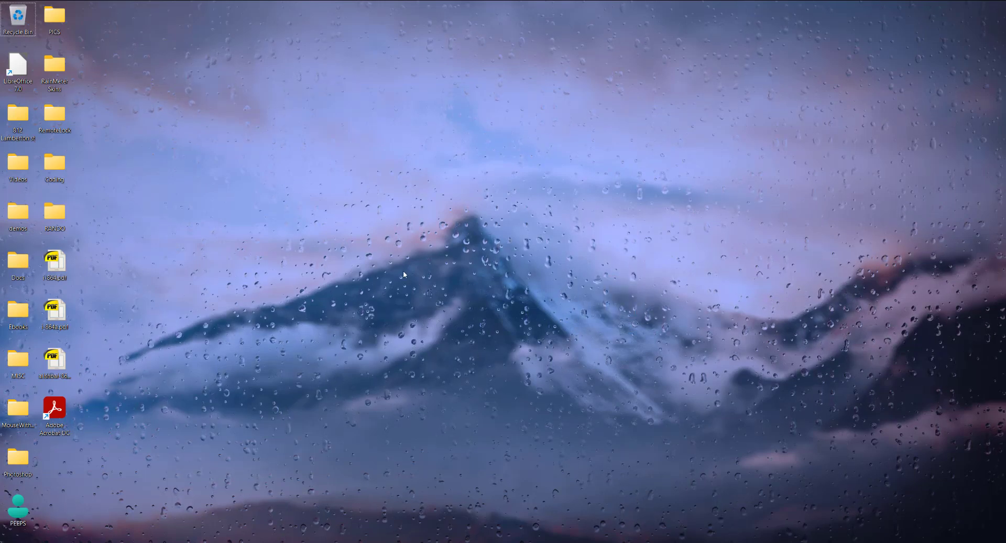
{"action": "left_click_drag", "start_coordinate": [451, 185], "coordinate": [702, 339]}
{"action": "left_click_drag", "start_coordinate": [648, 163], "coordinate": [473, 344]}
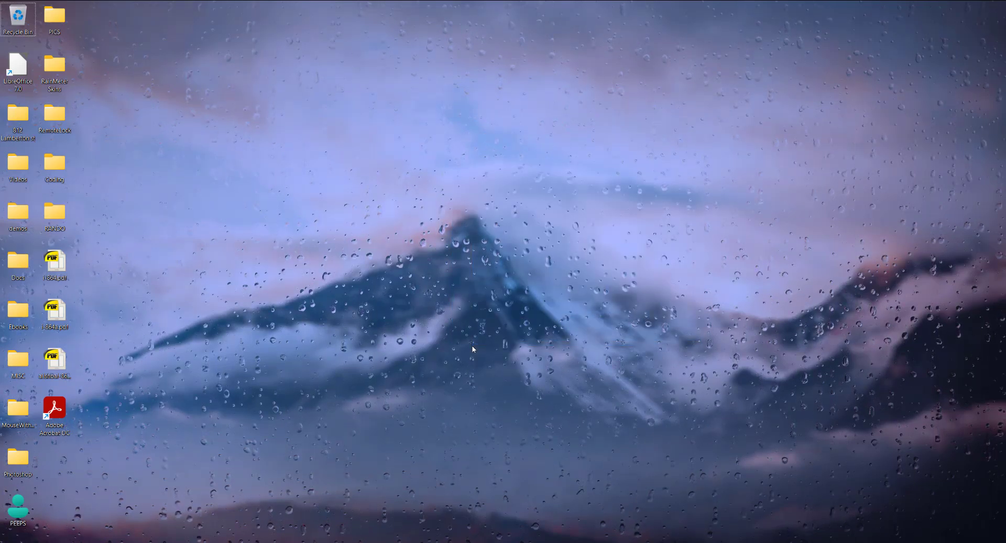
{"action": "left_click_drag", "start_coordinate": [691, 226], "coordinate": [433, 422]}
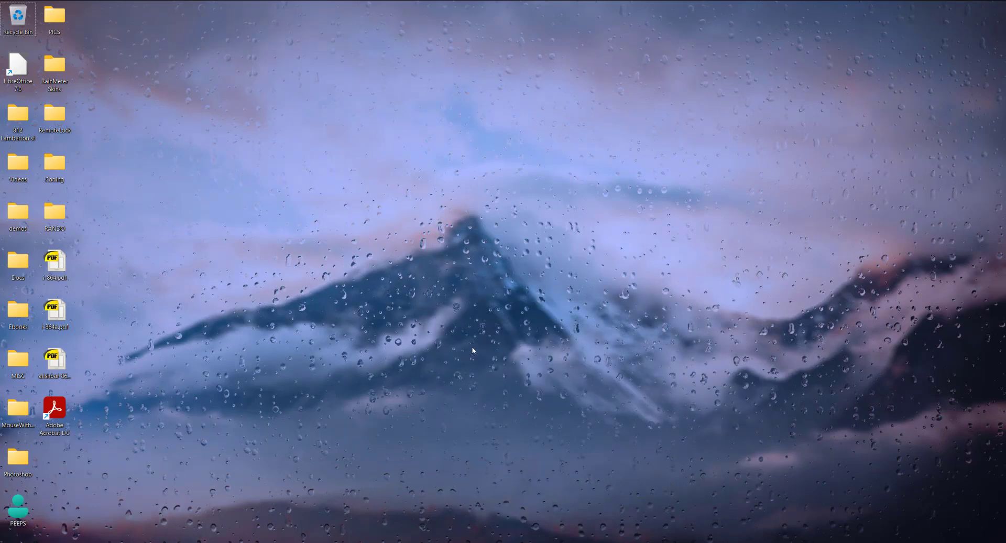
{"action": "left_click_drag", "start_coordinate": [548, 254], "coordinate": [785, 442]}
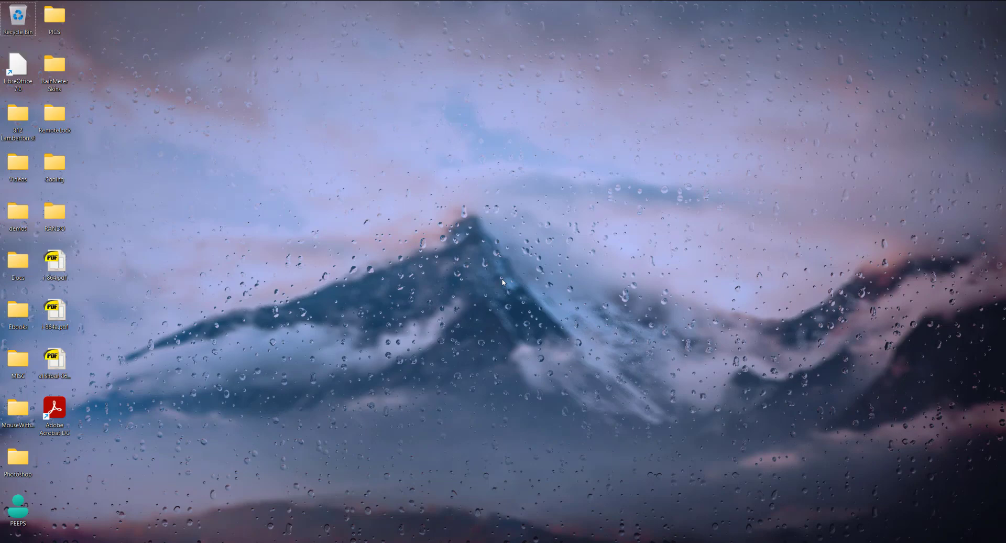
{"action": "key", "text": "ctrl+shift+Escape"}
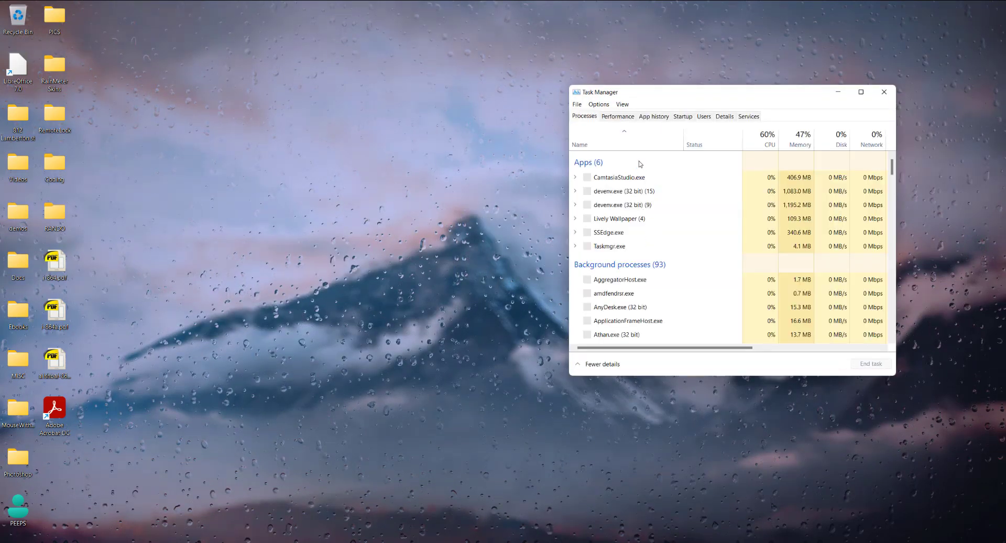
{"action": "left_click", "coordinate": [610, 116]}
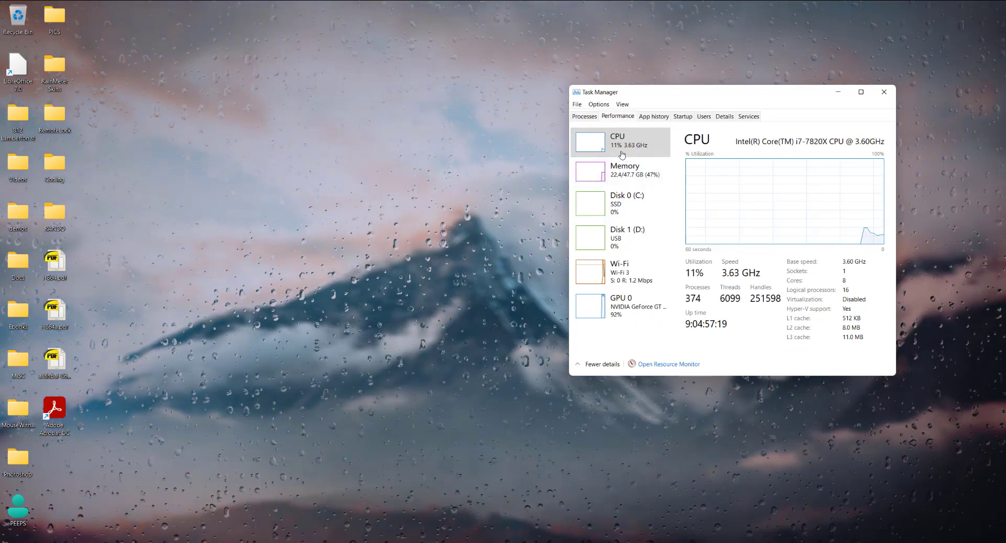
{"action": "left_click", "coordinate": [584, 116]}
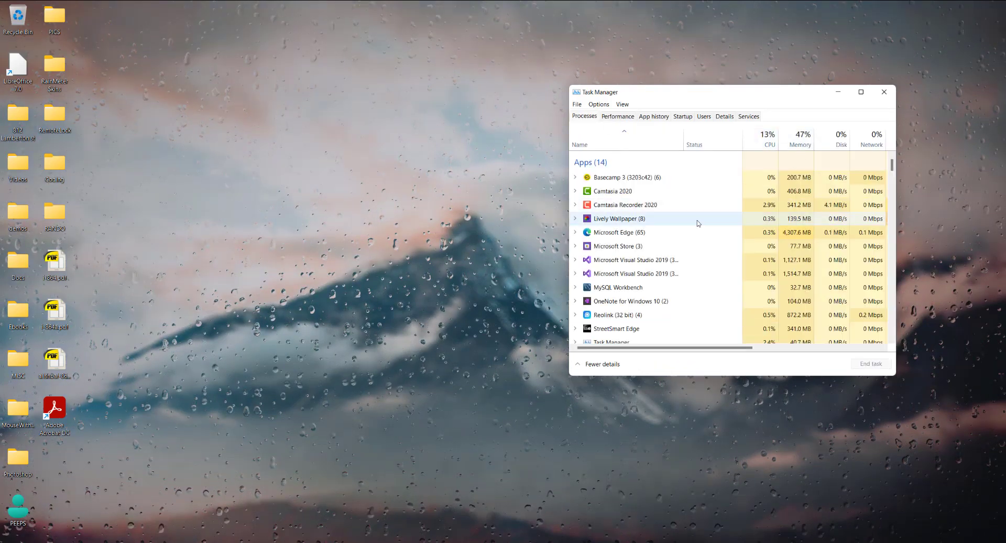
{"action": "left_click", "coordinate": [727, 225]}
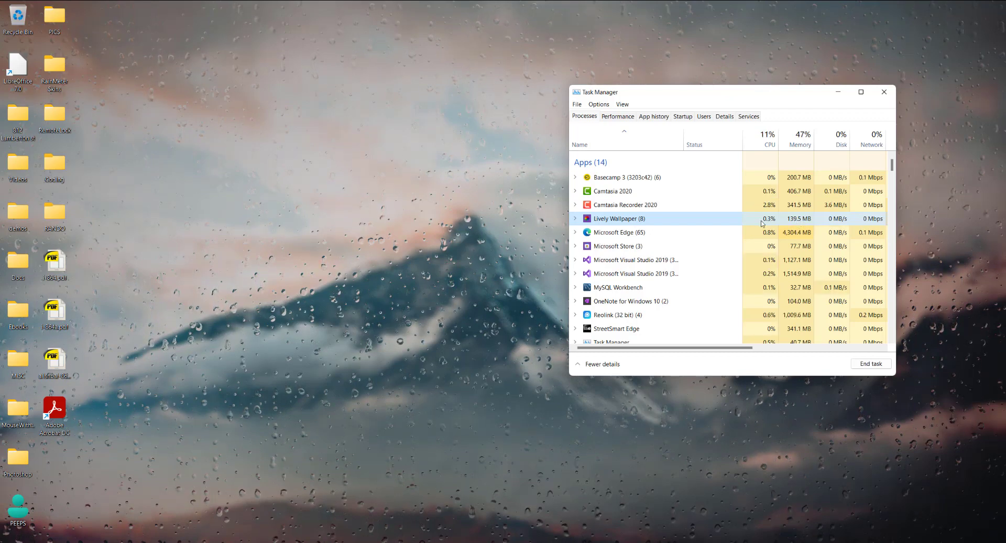
{"action": "left_click", "coordinate": [838, 95]}
{"action": "left_click_drag", "start_coordinate": [754, 110], "coordinate": [515, 307]}
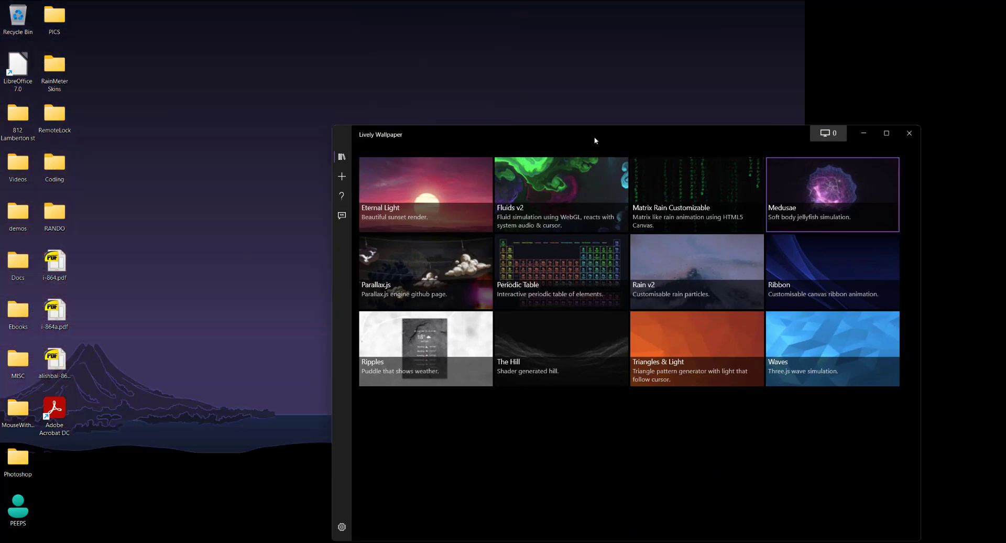
Drag the Lively library window toward screen centre so every wallpaper thumbnail shows.
{"action": "mouse_move", "coordinate": [595, 141]}
{"action": "left_mouse_down"}
{"action": "mouse_move", "coordinate": [571, 414]}
{"action": "mouse_move", "coordinate": [790, 71]}
{"action": "left_mouse_up"}
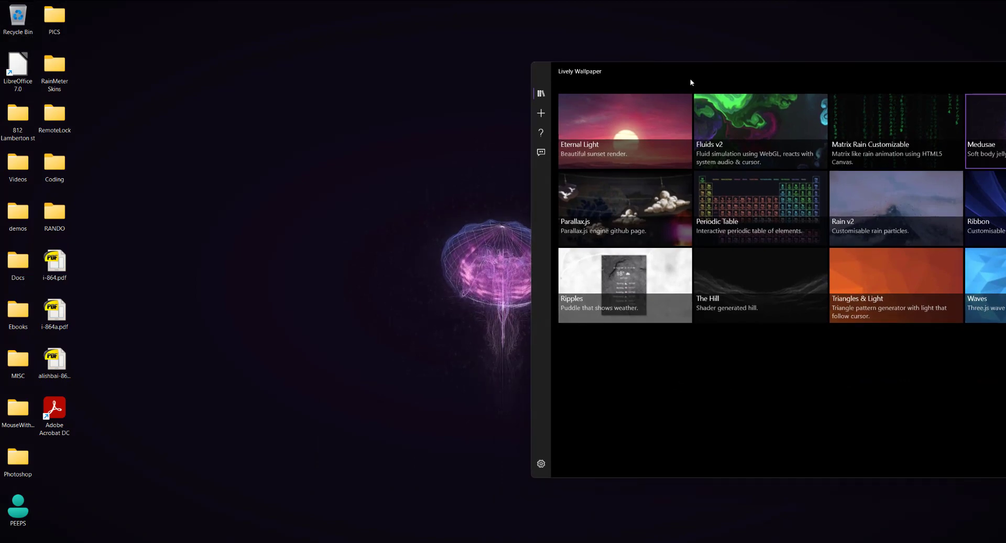
{"action": "left_click_drag", "start_coordinate": [669, 74], "coordinate": [418, 90]}
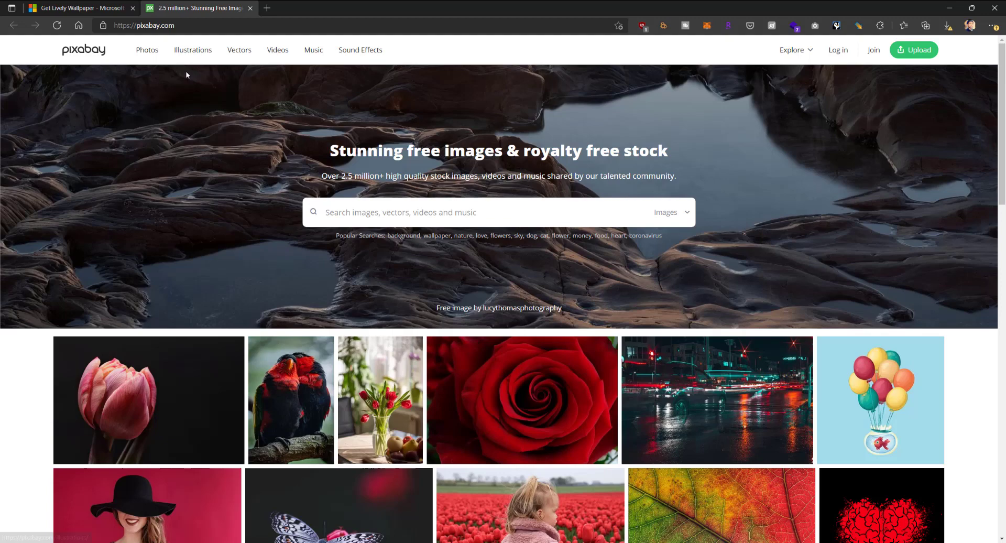
Download Pixabay's Seoul City Streets night video at 1920×1080, then minimize the browser.
{"action": "scroll", "coordinate": [294, 280], "scroll_direction": "down", "scroll_amount": 3}
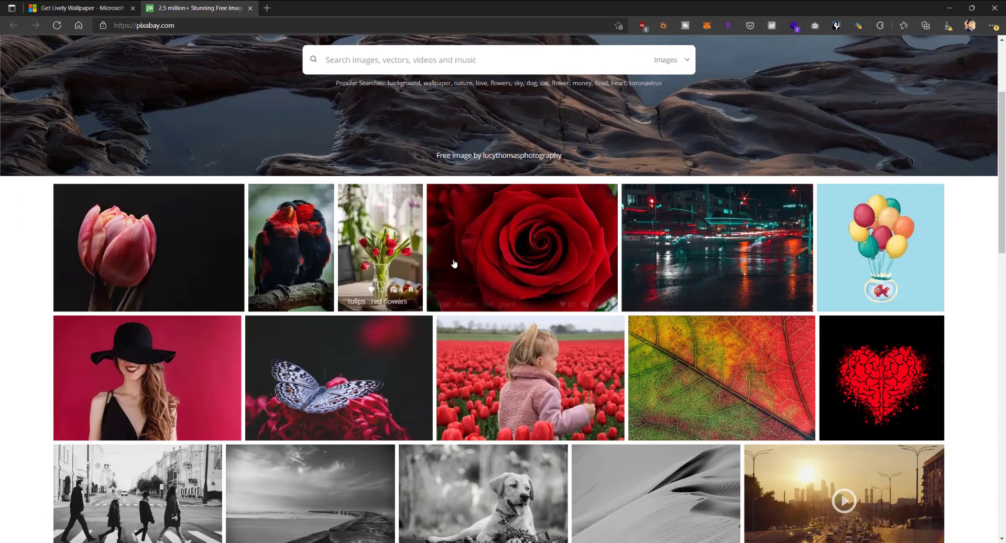
{"action": "scroll", "coordinate": [294, 280], "scroll_direction": "up", "scroll_amount": 3}
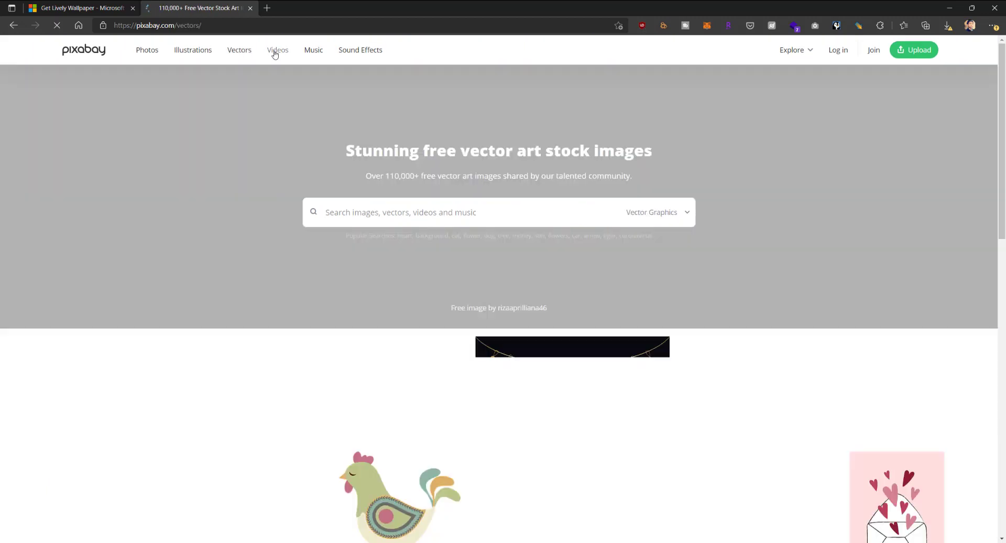
{"action": "left_click", "coordinate": [281, 54]}
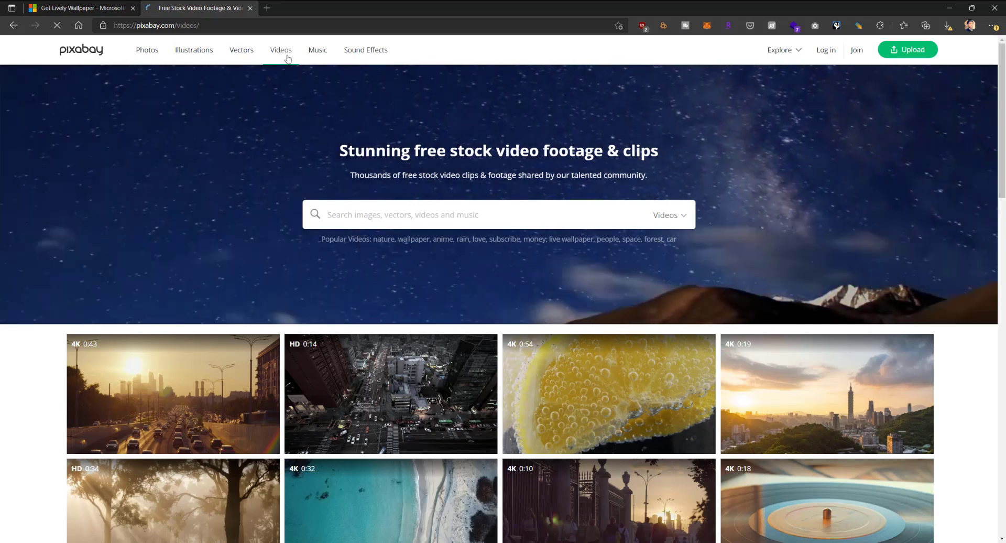
{"action": "scroll", "coordinate": [579, 205], "scroll_direction": "down", "scroll_amount": 3}
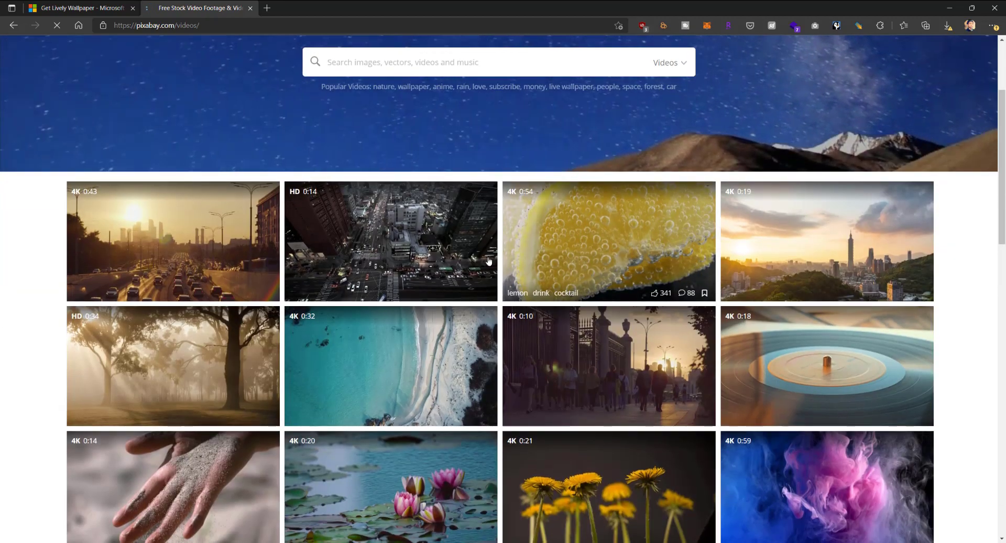
{"action": "left_click", "coordinate": [451, 240]}
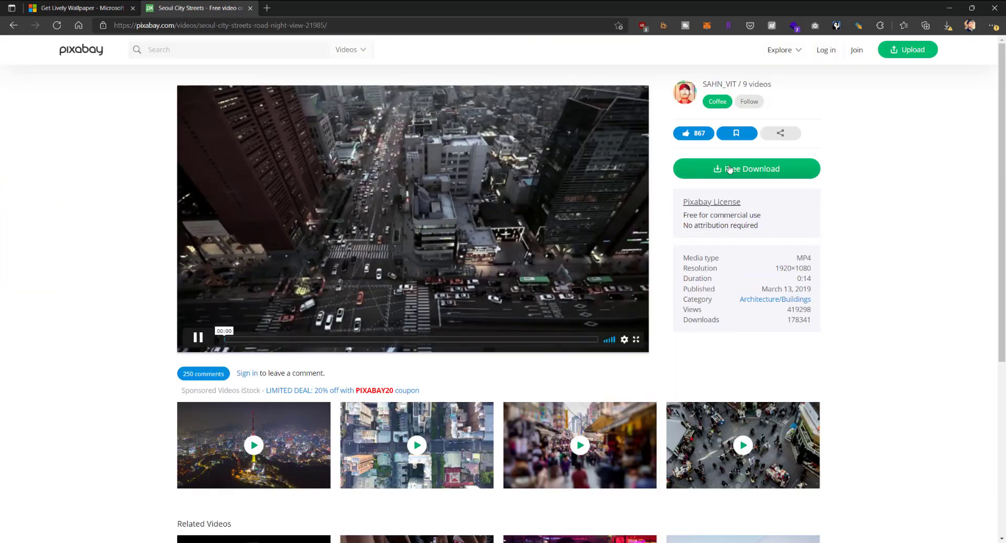
{"action": "left_click", "coordinate": [730, 169]}
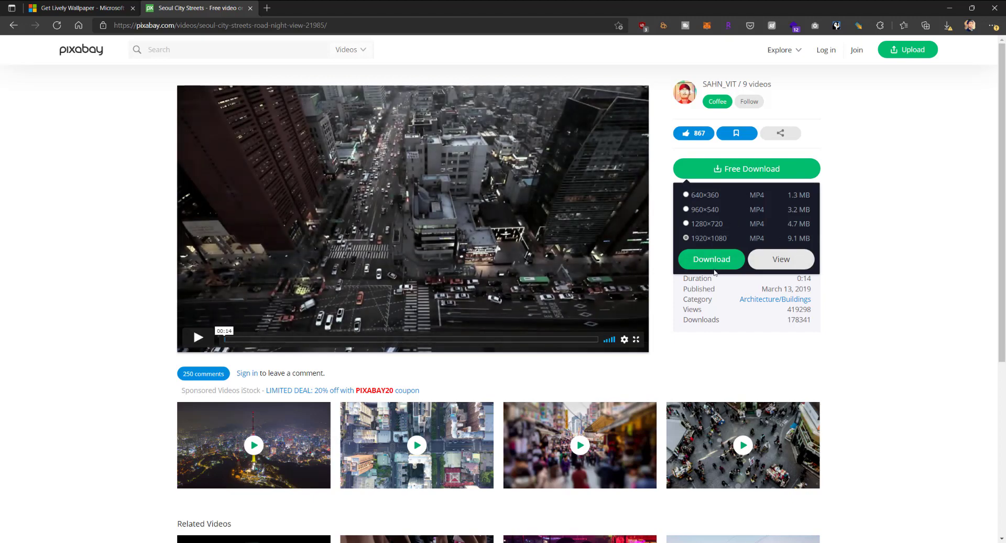
{"action": "left_click", "coordinate": [712, 266]}
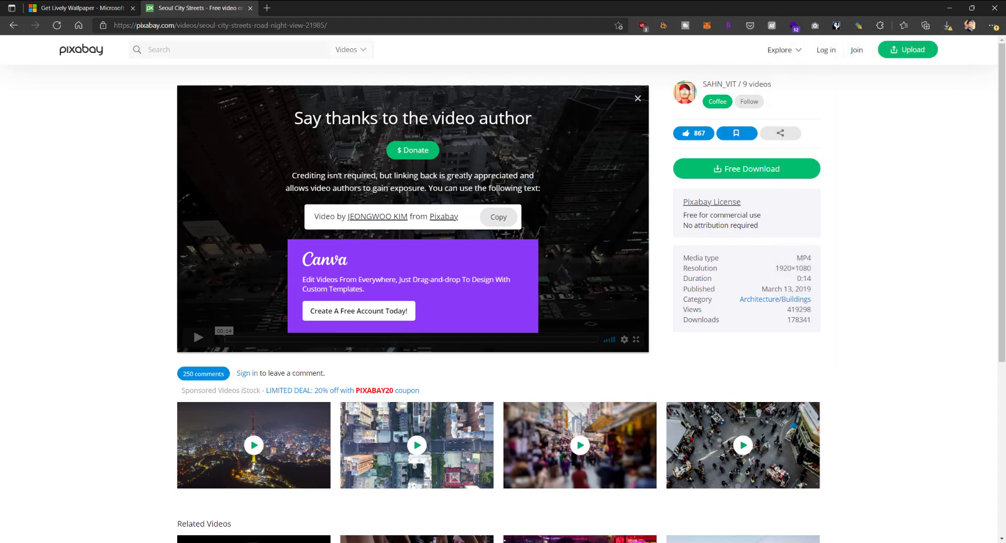
{"action": "left_click", "coordinate": [954, 8]}
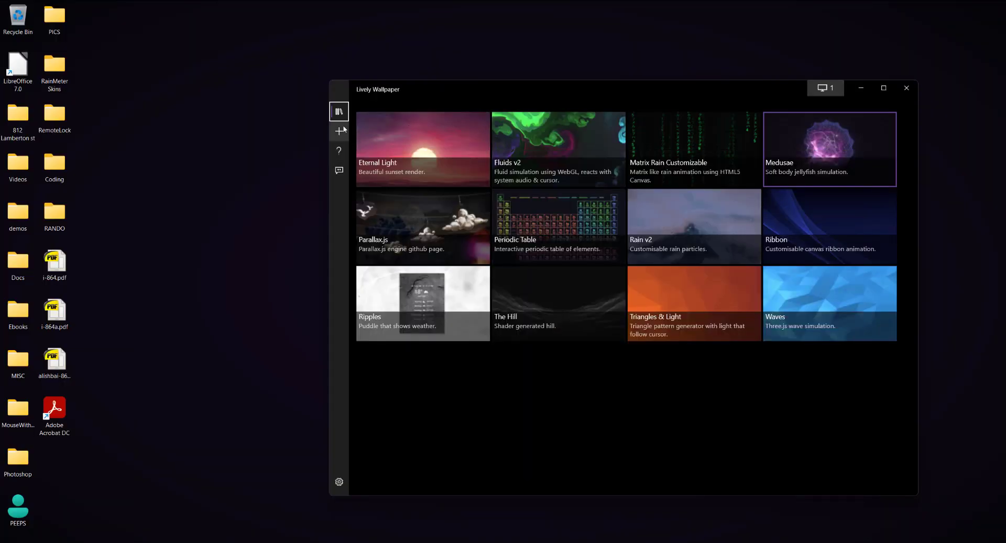
Add the Seoul night-traffic MP4 from Downloads as a local-file wallpaper and apply it.
{"action": "left_click_drag", "start_coordinate": [407, 88], "coordinate": [403, 80]}
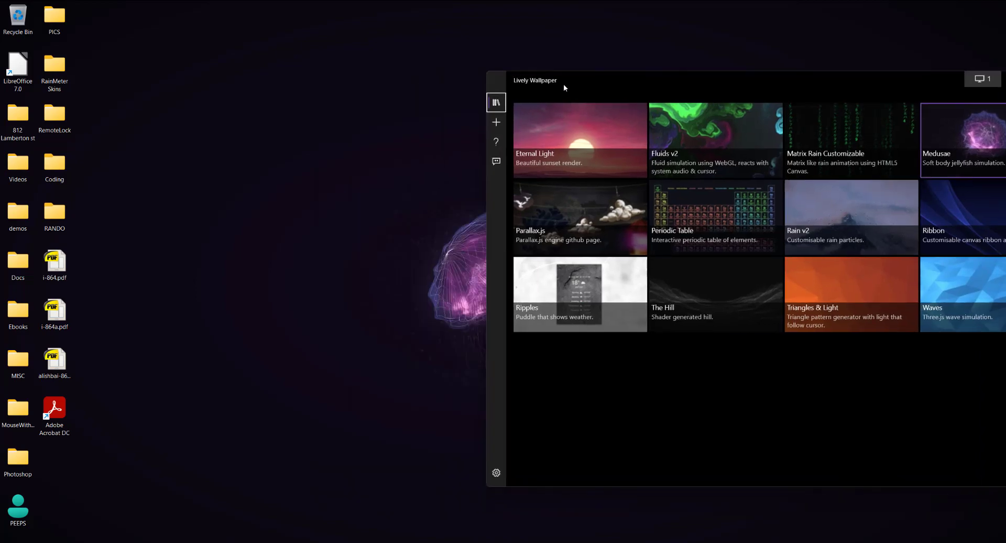
{"action": "left_click_drag", "start_coordinate": [402, 85], "coordinate": [560, 81]}
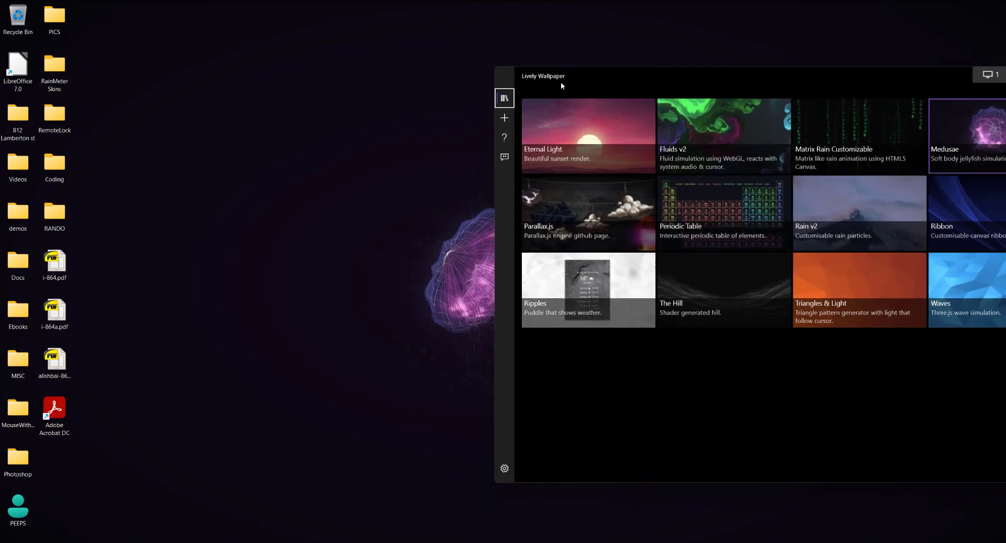
{"action": "left_click", "coordinate": [492, 120]}
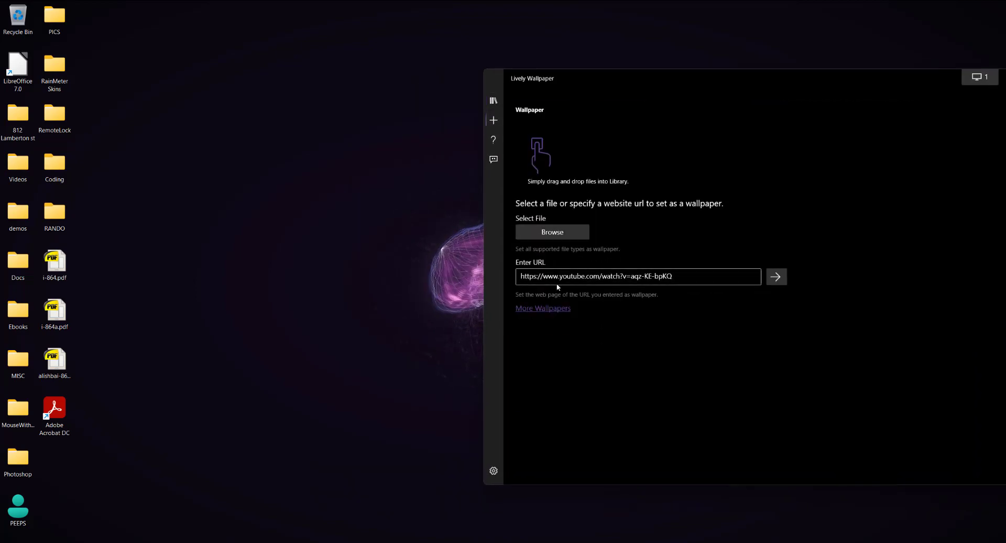
{"action": "left_click_drag", "start_coordinate": [567, 276], "coordinate": [647, 276]}
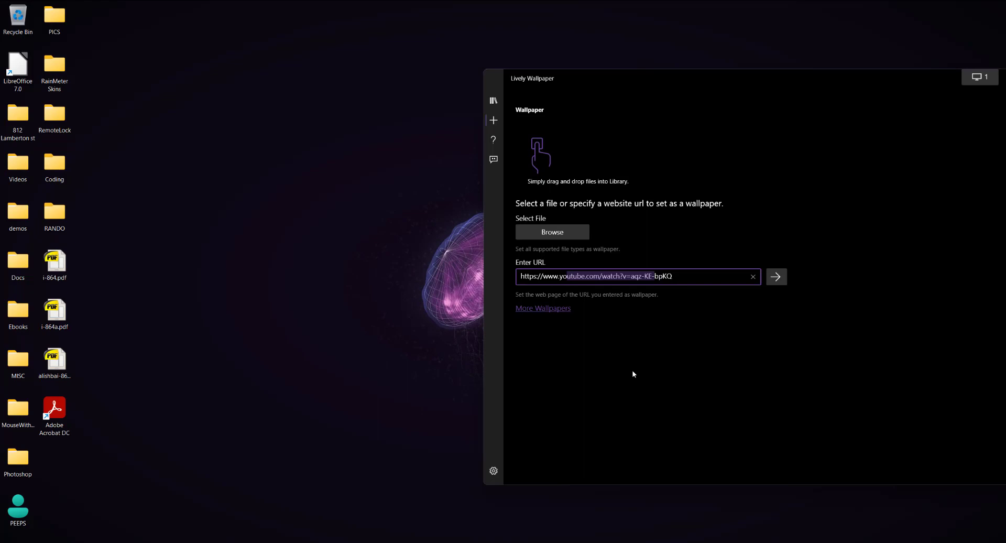
{"action": "left_click", "coordinate": [573, 229]}
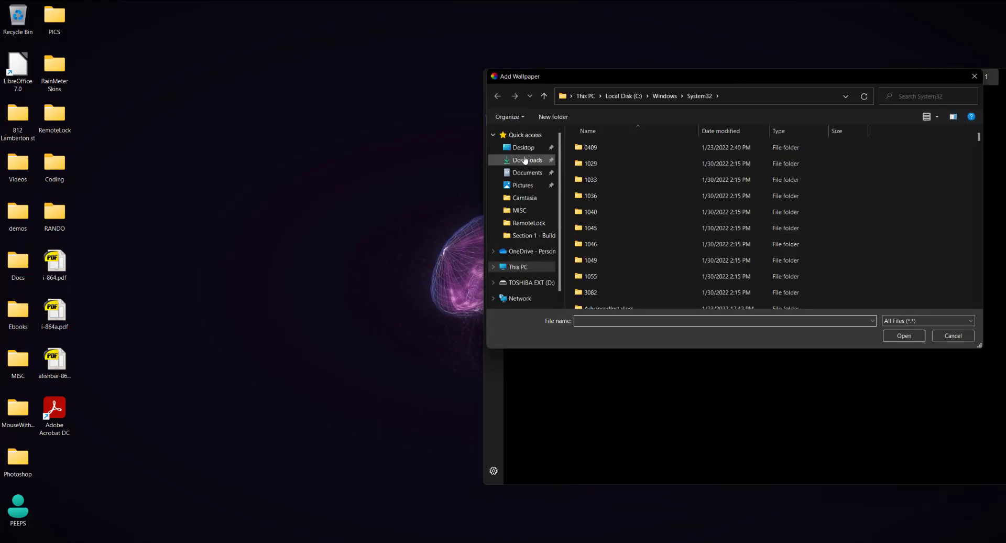
{"action": "left_click", "coordinate": [524, 160]}
{"action": "double_click", "coordinate": [607, 176]}
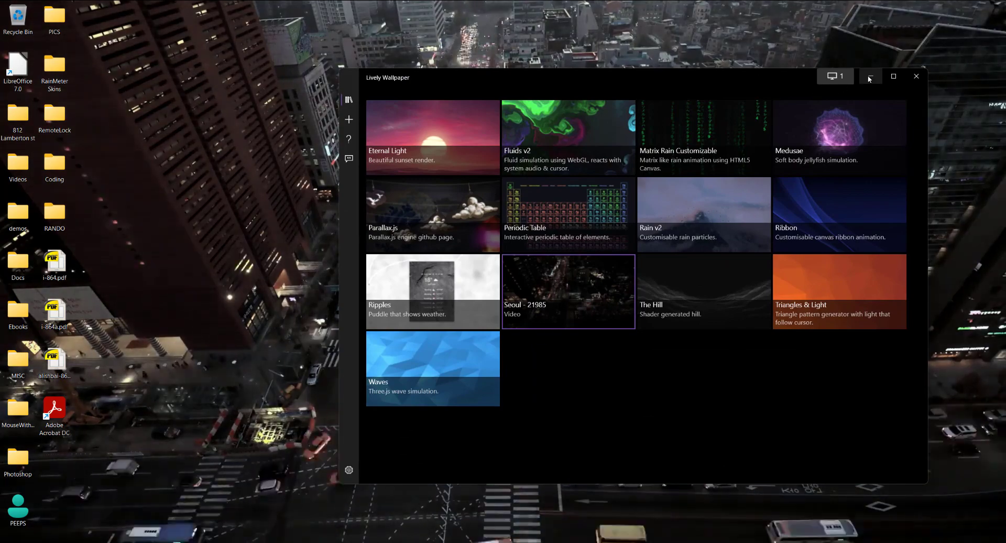
{"action": "left_click", "coordinate": [869, 77]}
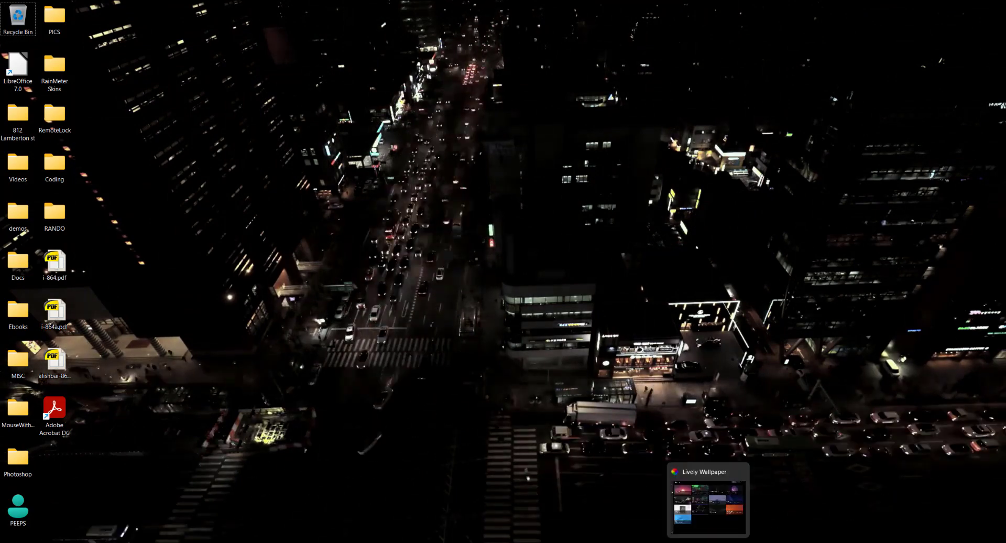
{"action": "left_click", "coordinate": [705, 495]}
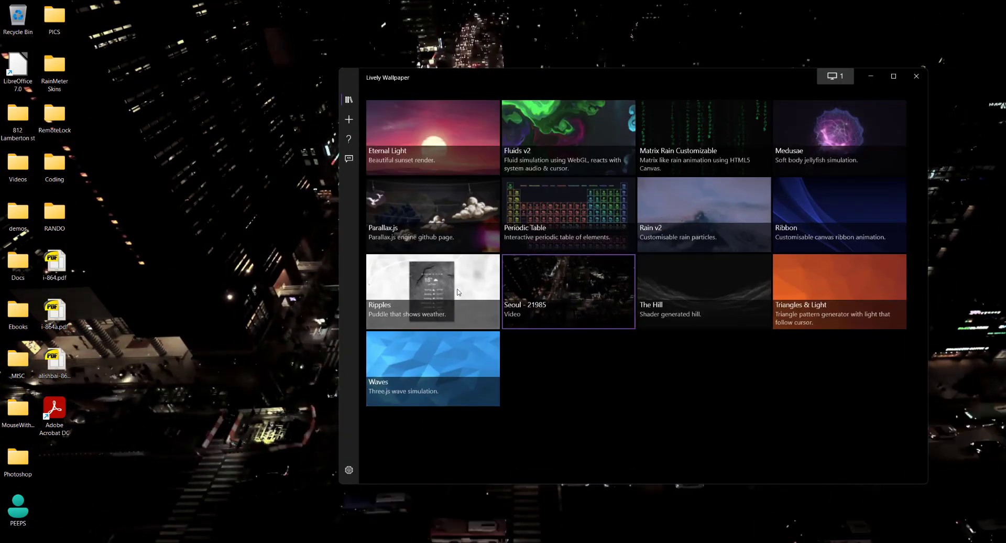
Apply Triangles & Light after briefly trying Periodic Table, then hide the library window.
{"action": "left_click", "coordinate": [568, 214]}
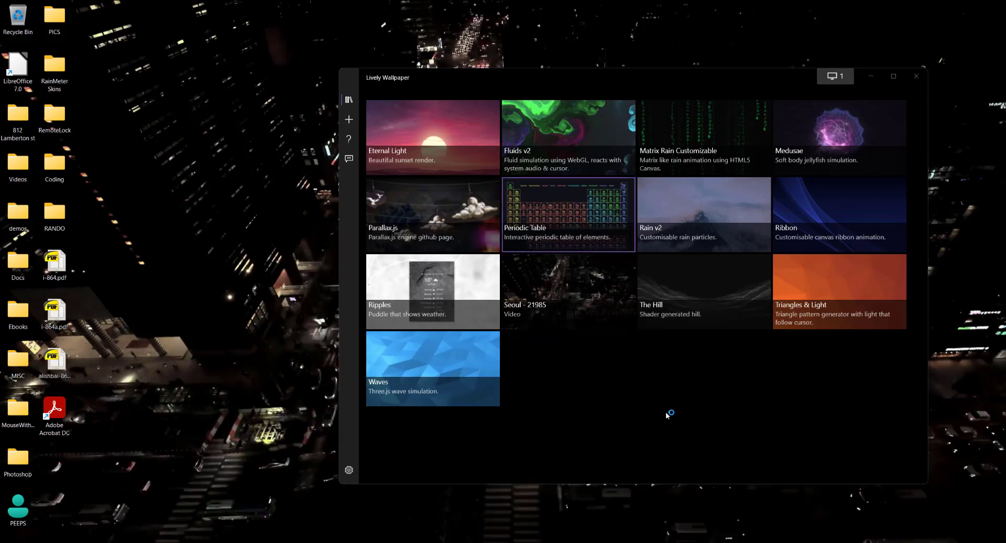
{"action": "left_click", "coordinate": [800, 322]}
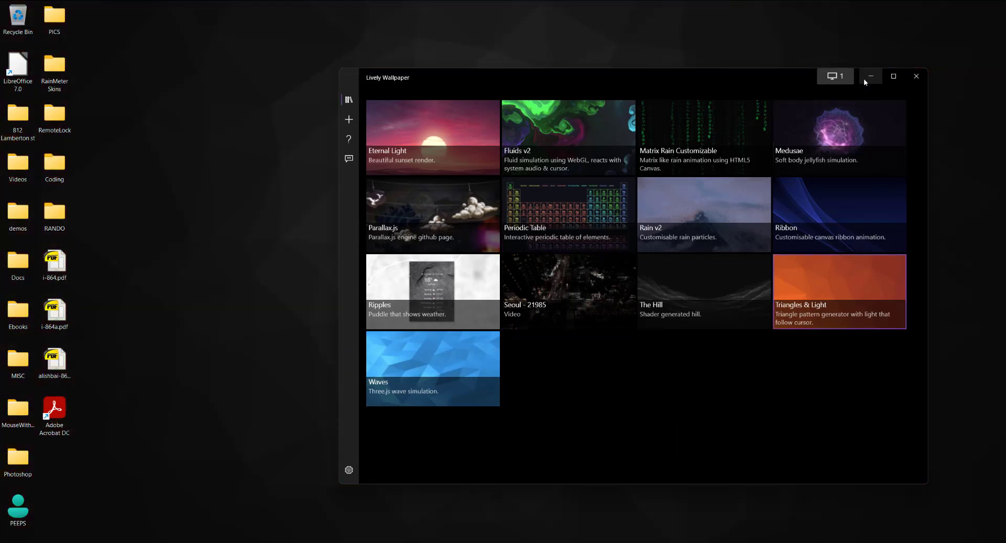
{"action": "left_click", "coordinate": [866, 76]}
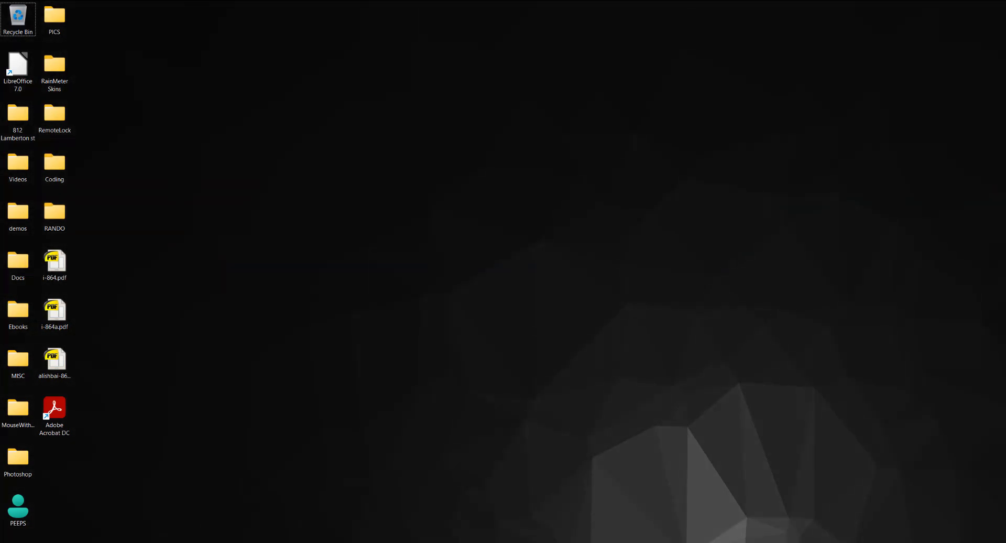
Reopen and re-hide the library, then move across the desktop so the light follows.
{"action": "left_click", "coordinate": [738, 511]}
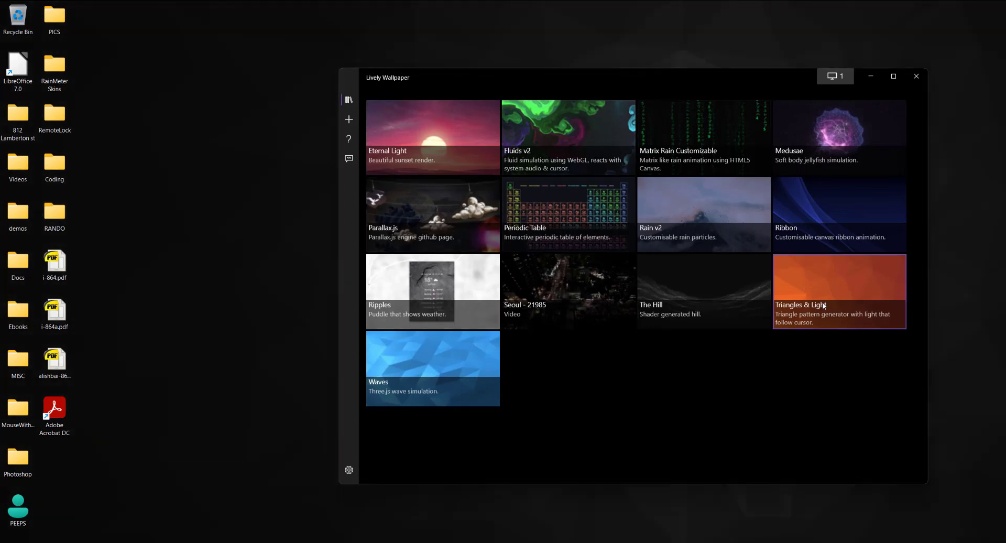
{"action": "left_click", "coordinate": [871, 77]}
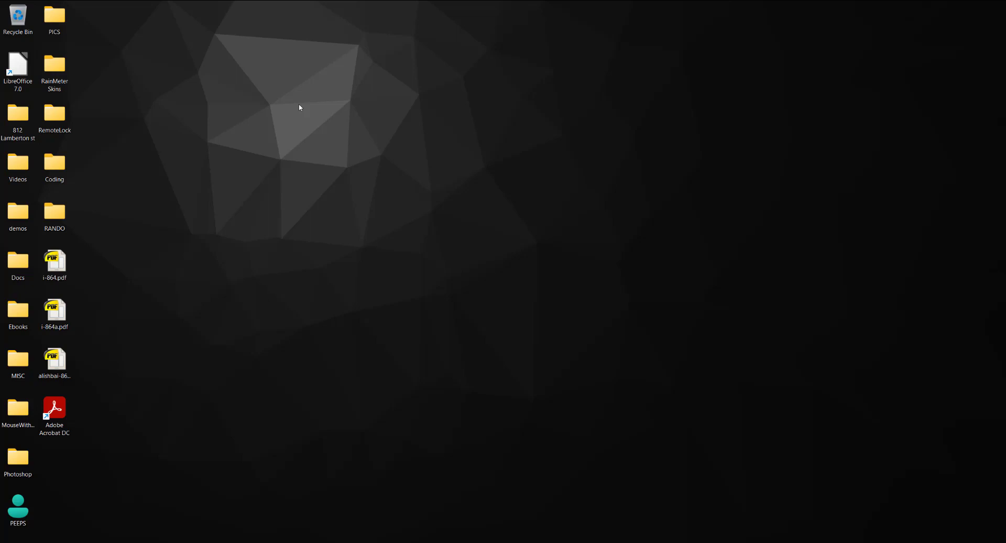
{"action": "left_click", "coordinate": [299, 104]}
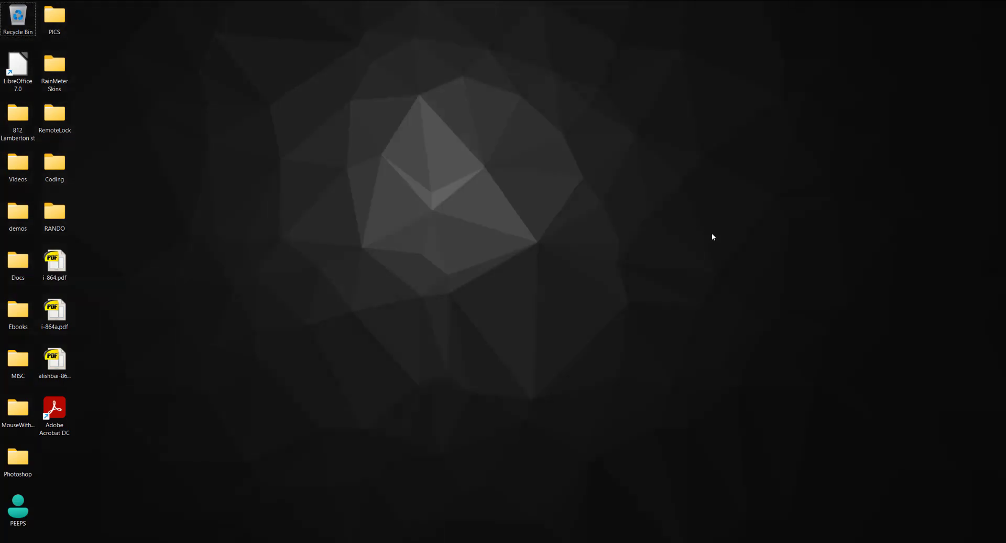